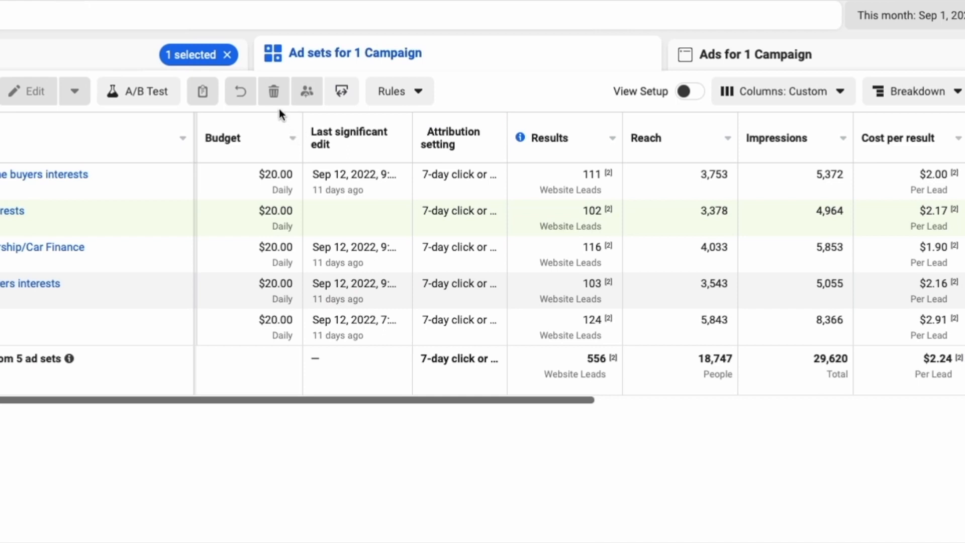
mouse_move(236, 185)
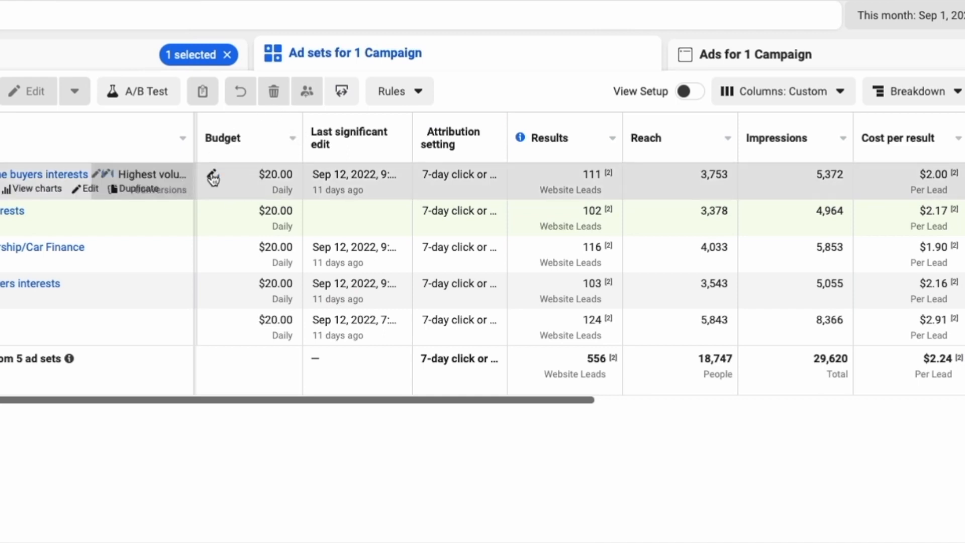
left_click(213, 178)
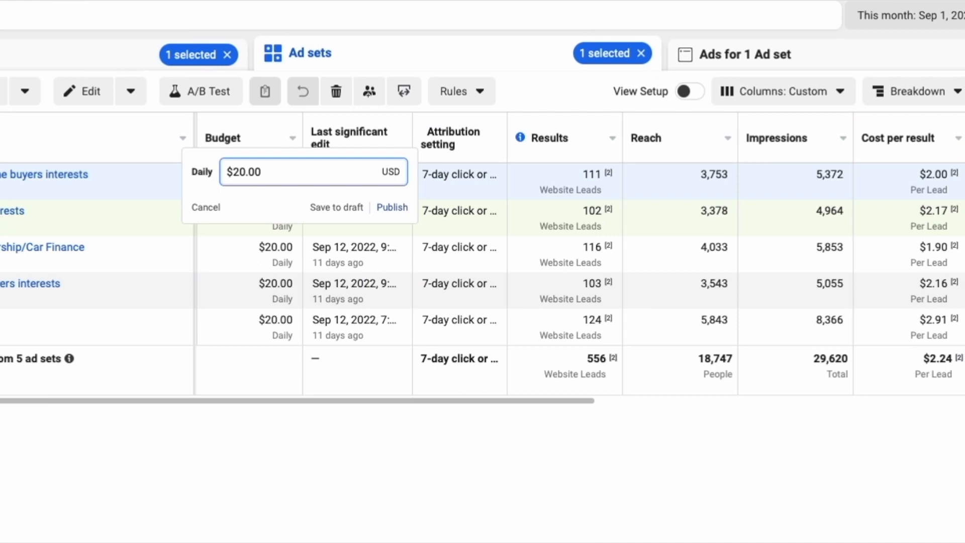
left_click(200, 208)
left_click(0, 175)
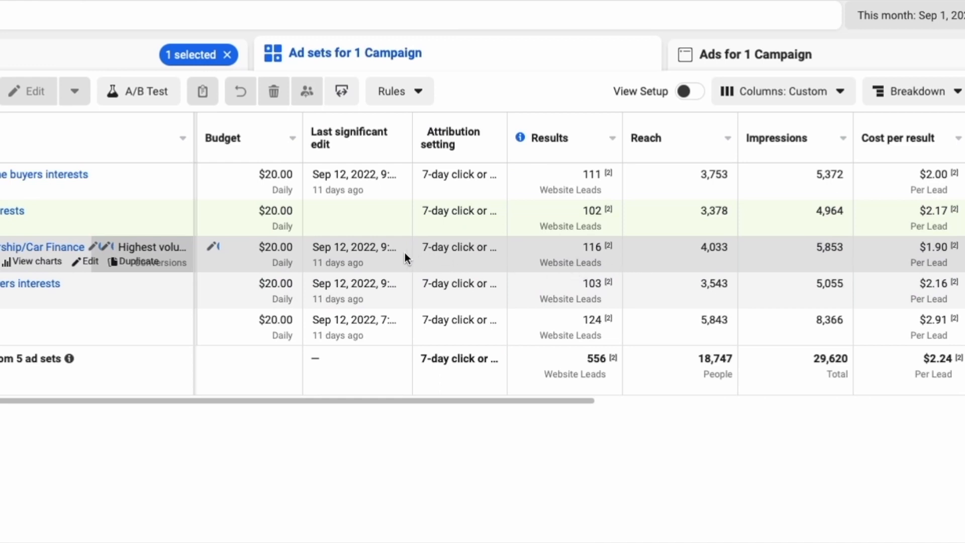
left_click(213, 250)
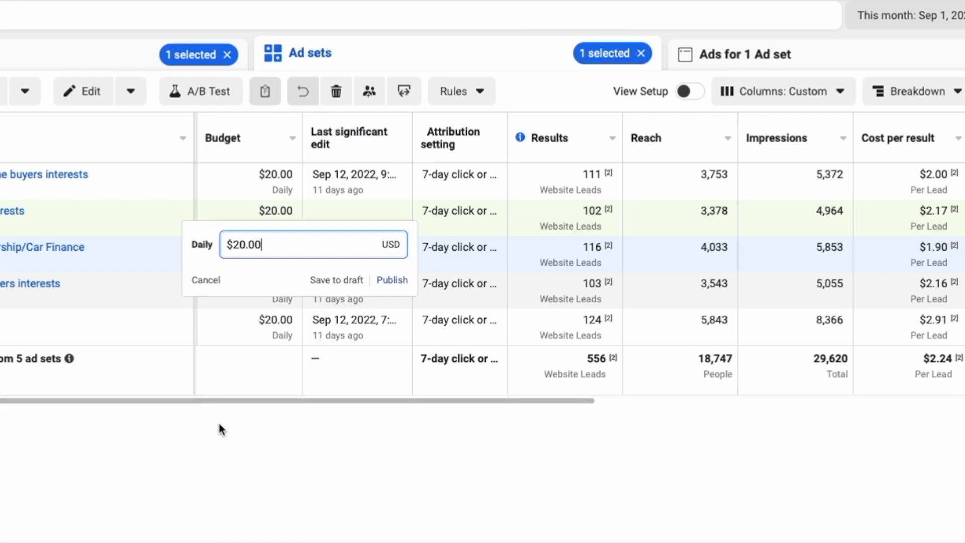
left_click(154, 447)
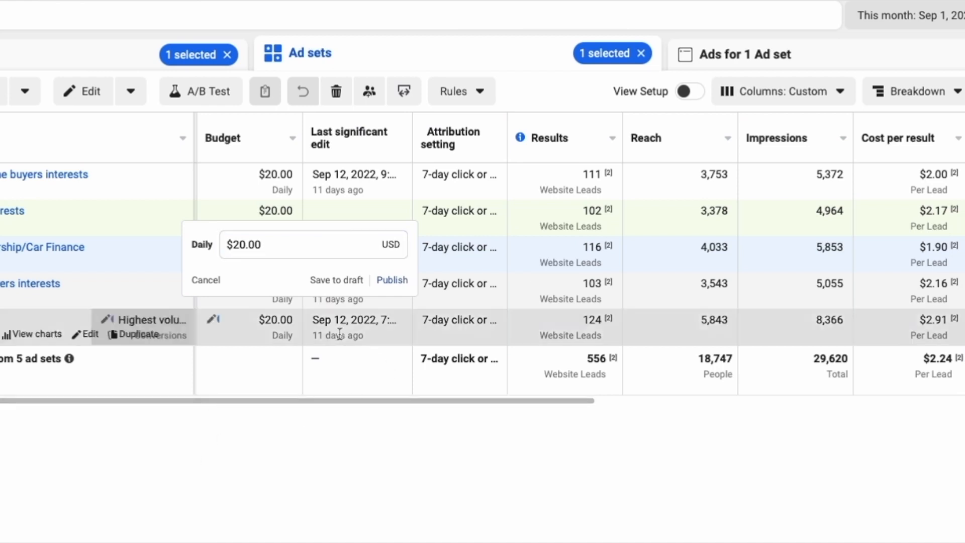
left_click(206, 281)
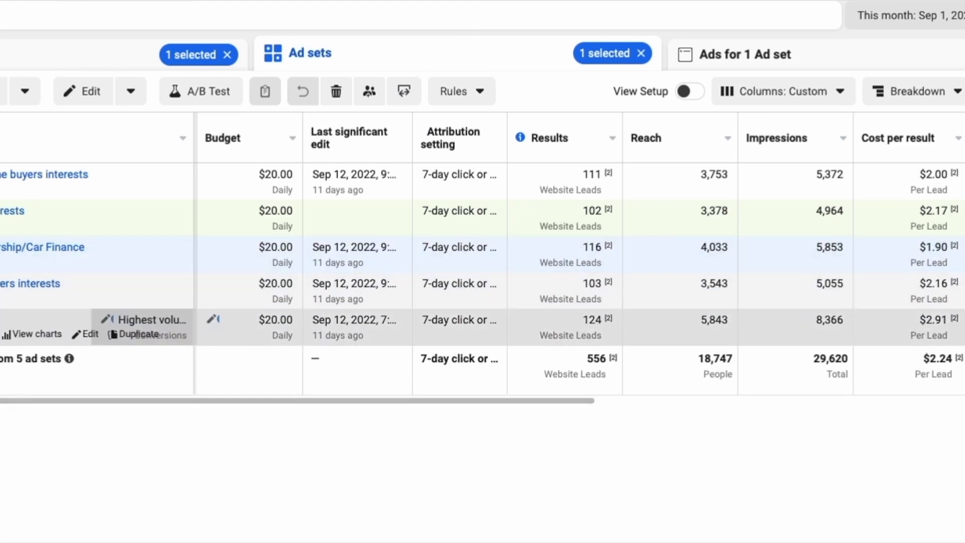
left_click(1, 254)
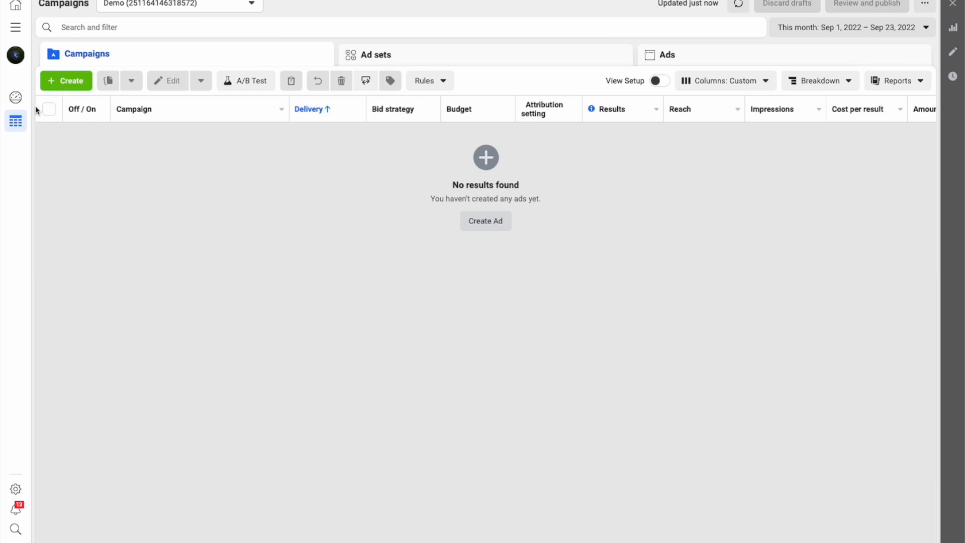
Create a new campaign with the Leads objective
left_click(48, 83)
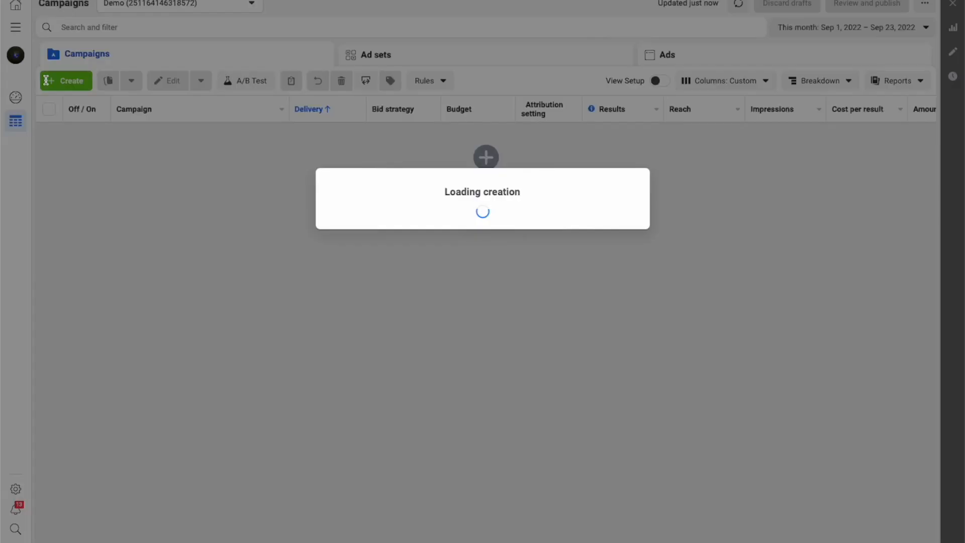
mouse_move(443, 222)
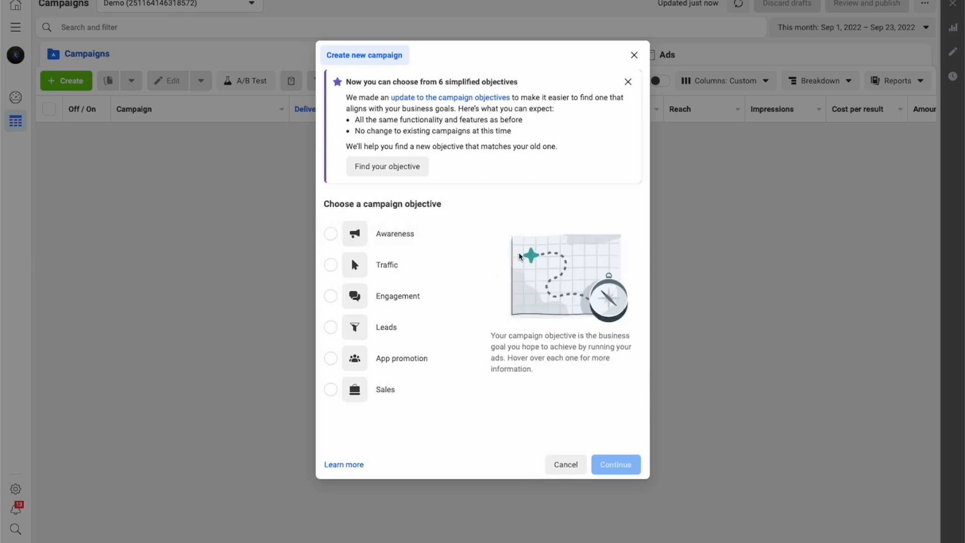
left_click(331, 332)
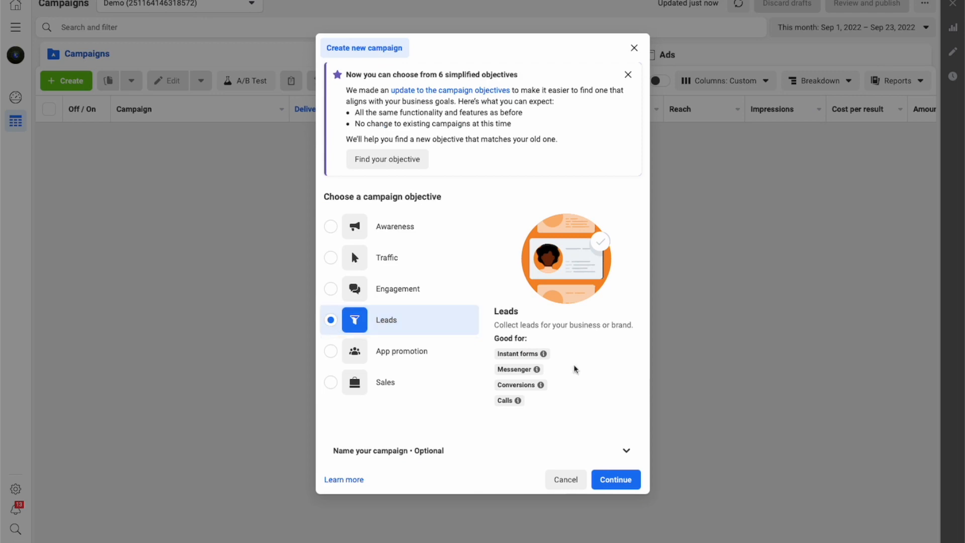
left_click(615, 480)
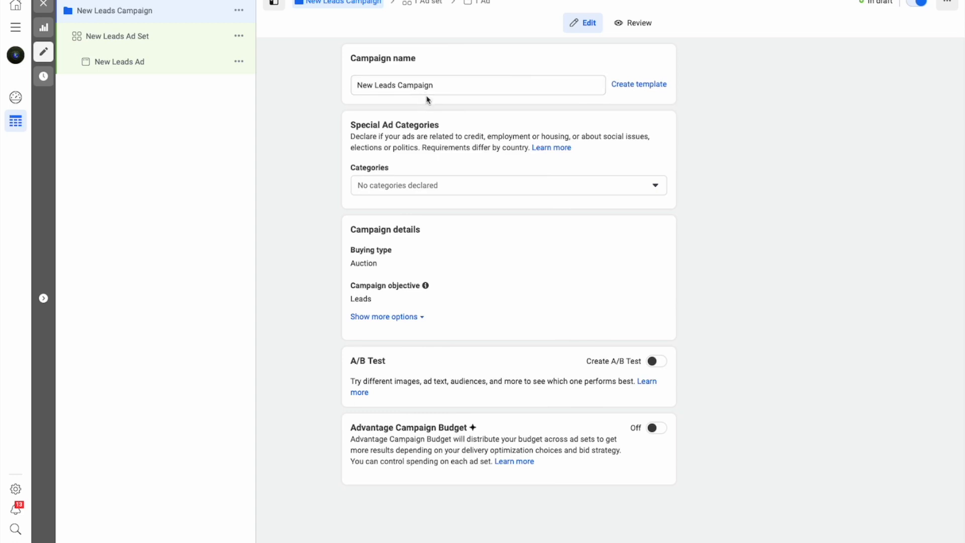
Rename the new campaign as "Lead Magnet| CBO Scale| Leads"
left_click_drag(432, 86, 349, 90)
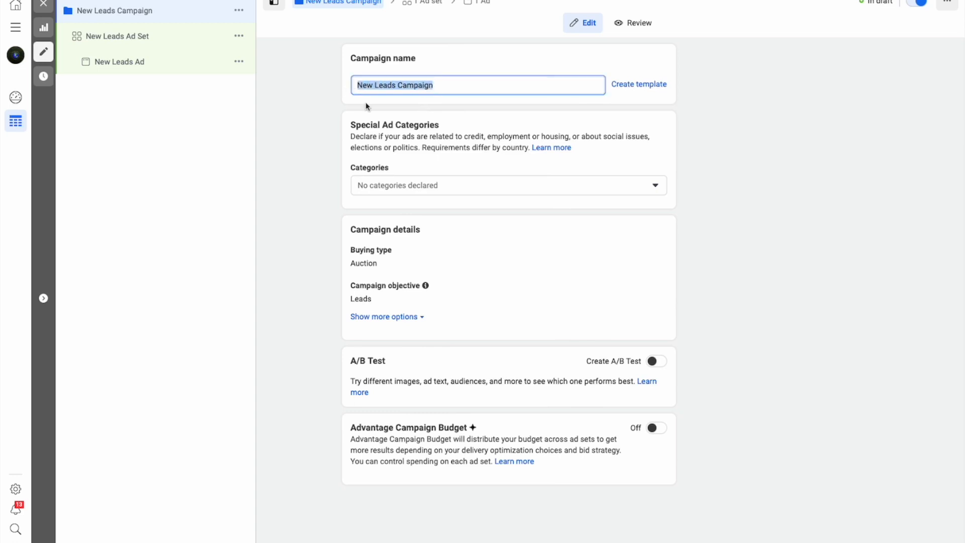
key("BackSpace")
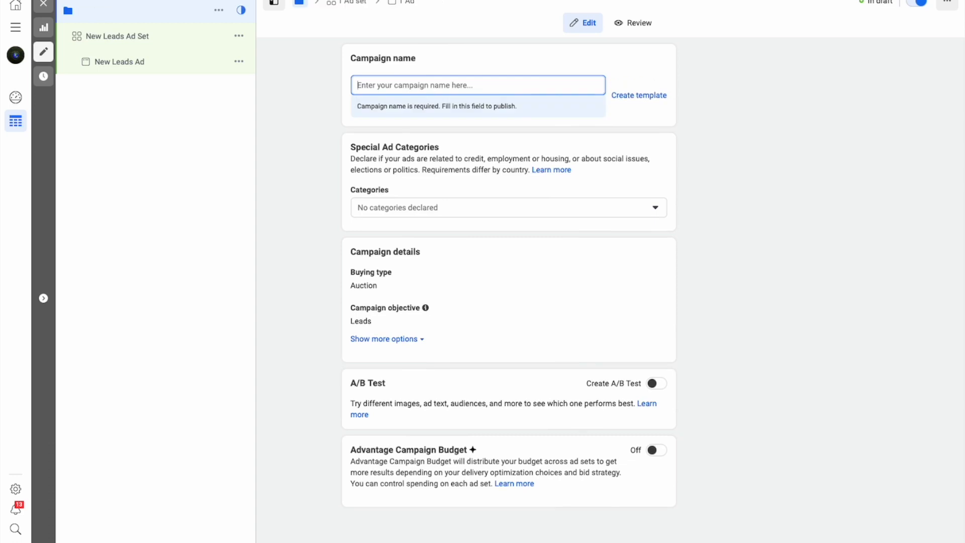
type("Le")
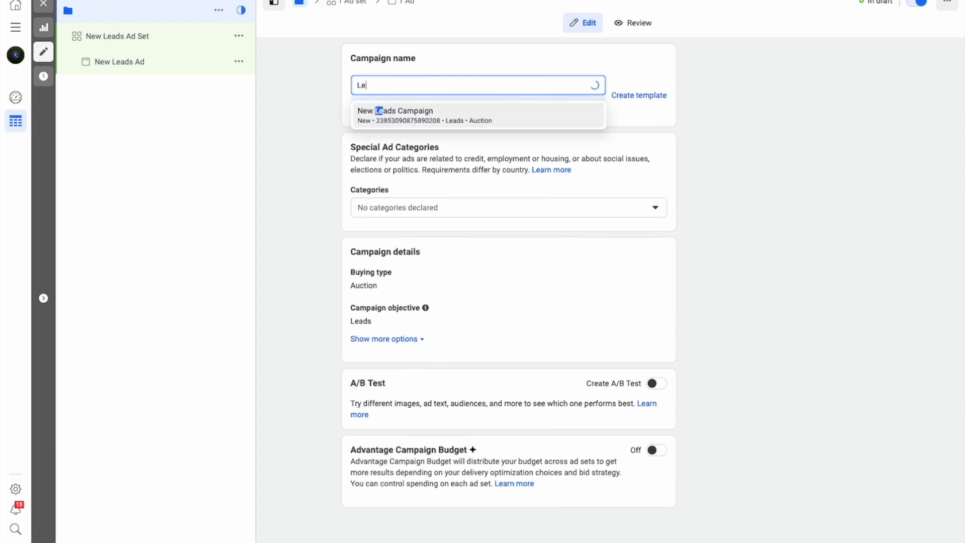
type("ad Magne")
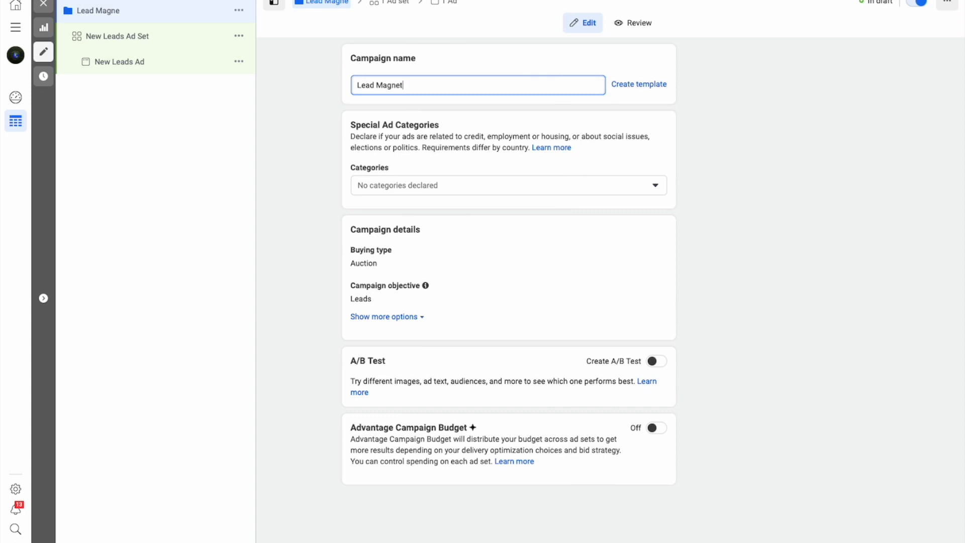
type("t ")
type(" CBO Scale|")
key("BackSpace")
type("Leads")
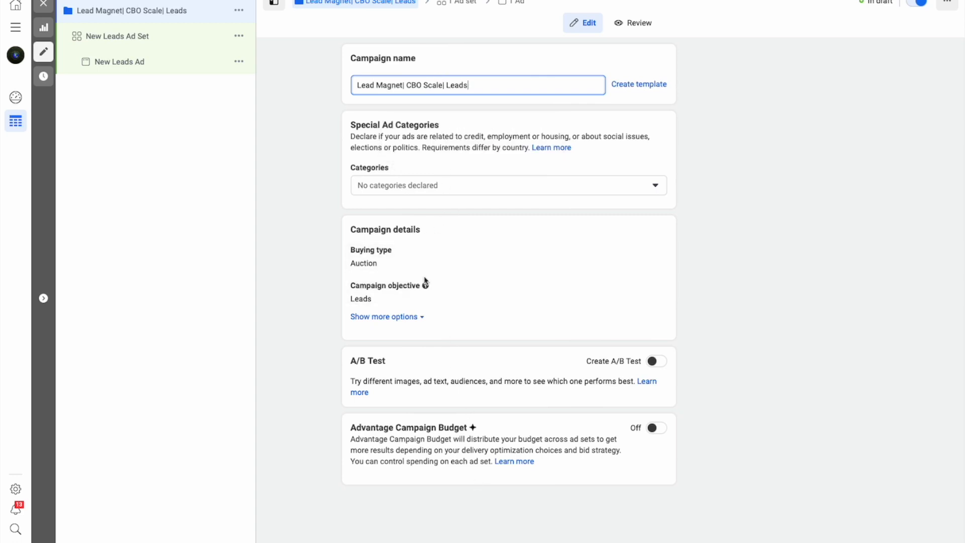
Check the special ad category options without declaring any, and turn on Advantage Campaign Budget, keeping the Daily Budget type
left_click(386, 184)
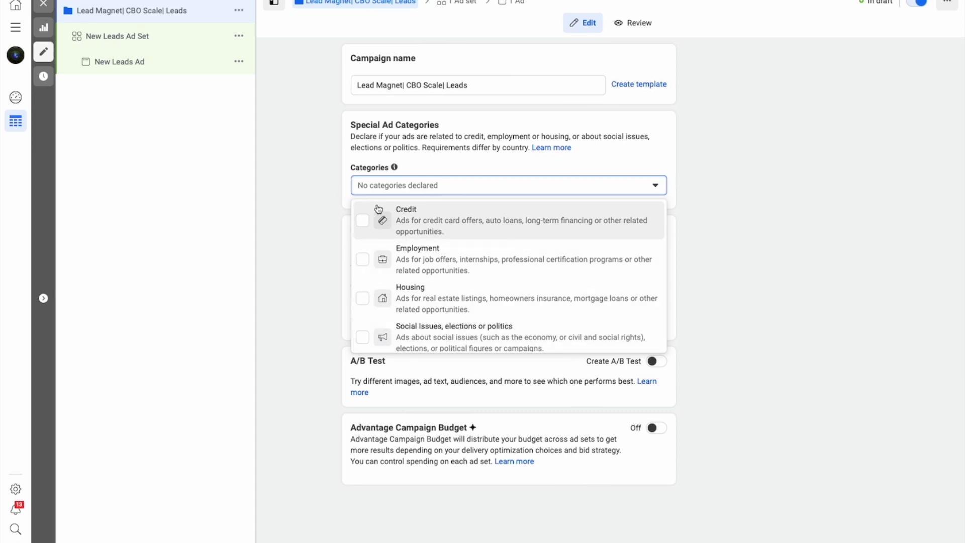
left_click(323, 286)
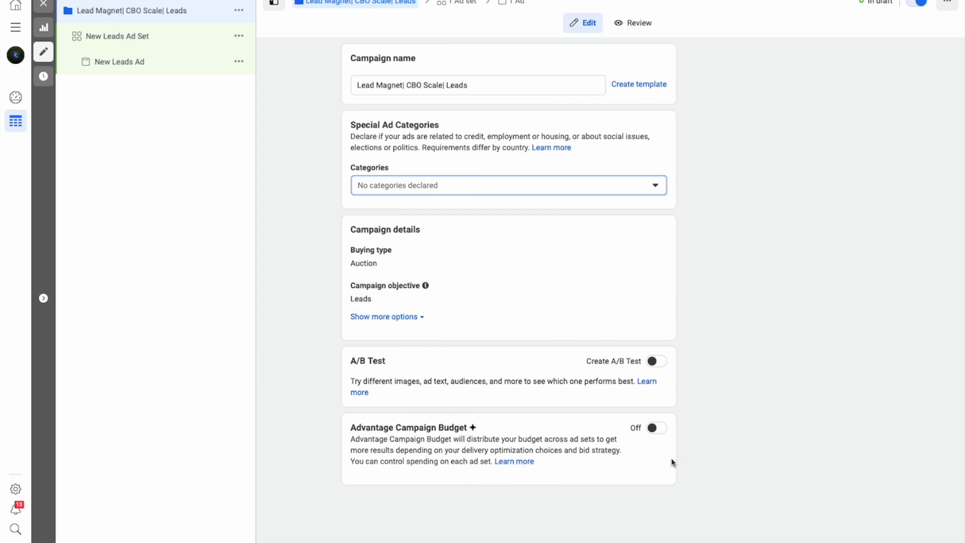
left_click(657, 428)
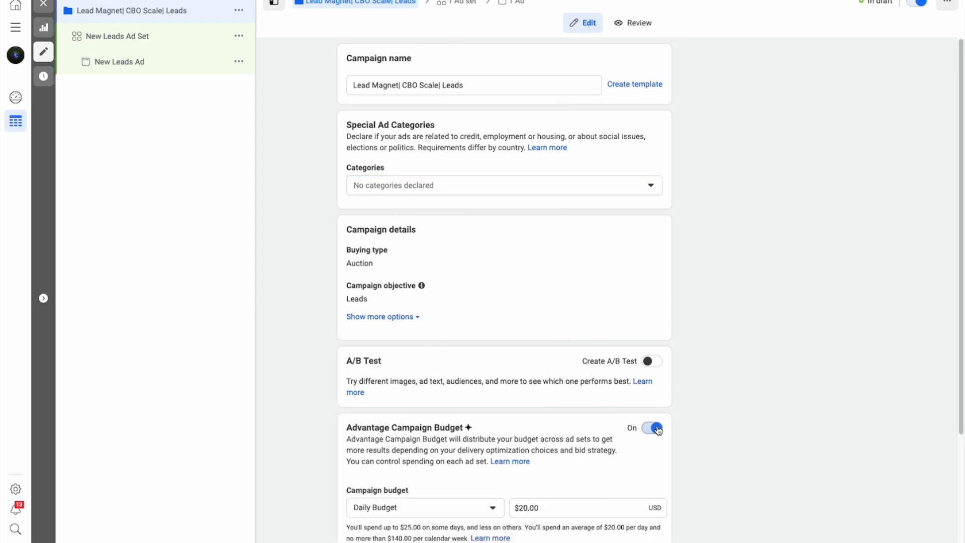
scroll(591, 407, "down", 3)
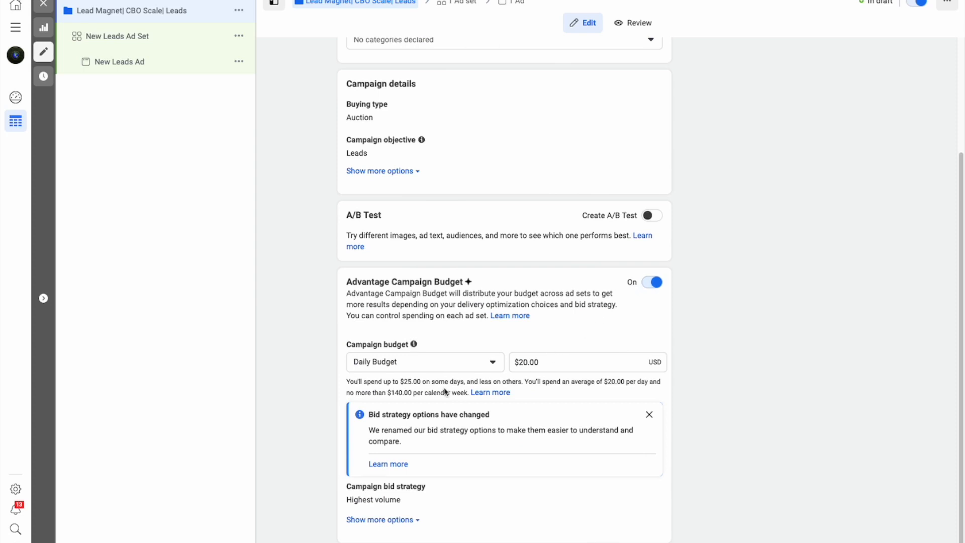
left_click(436, 369)
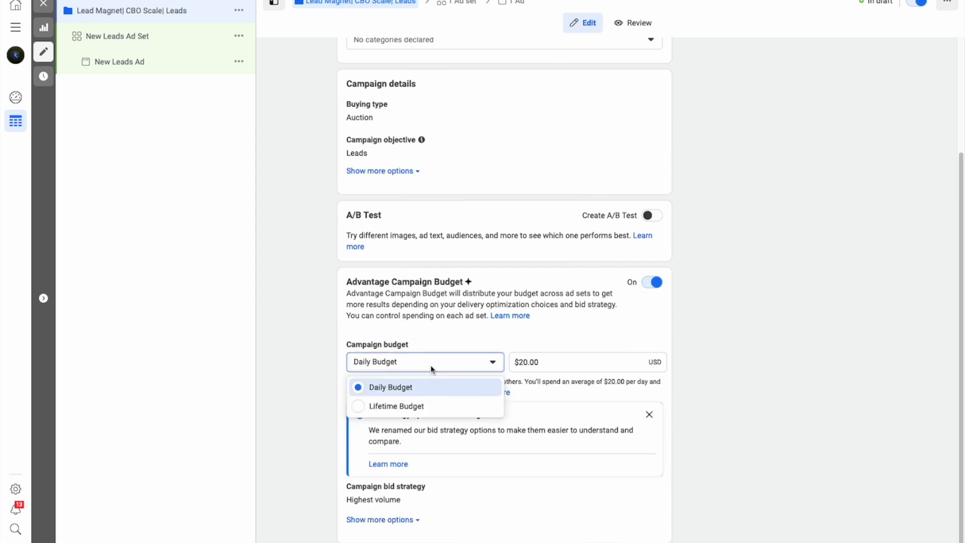
left_click(486, 356)
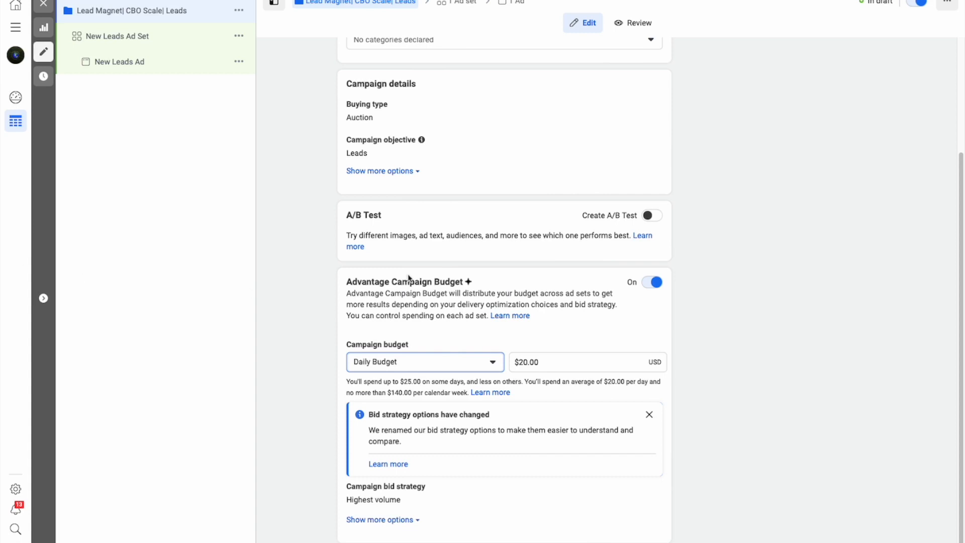
Continue to the ad set settings and open the detailed targeting search in its Audience section
scroll(465, 252, "up", 1)
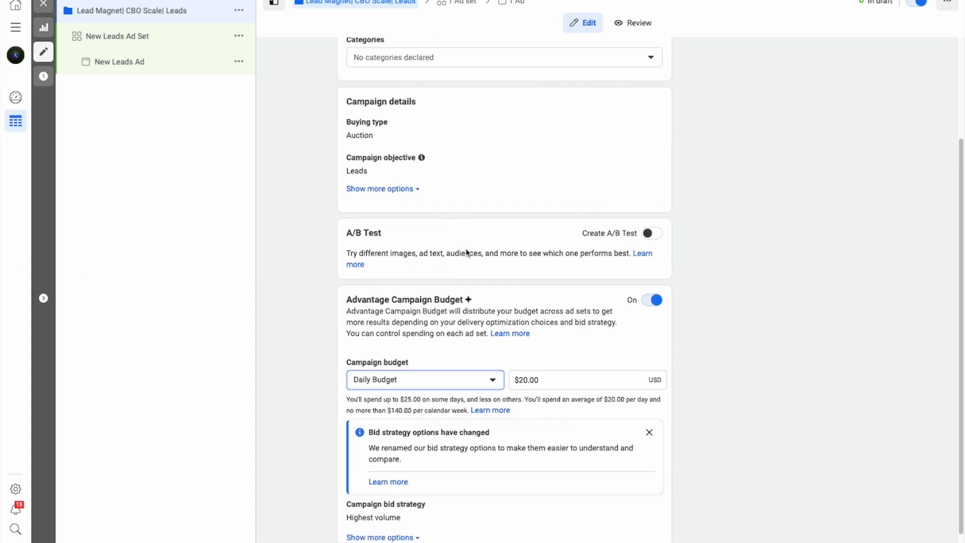
scroll(467, 252, "up", 3)
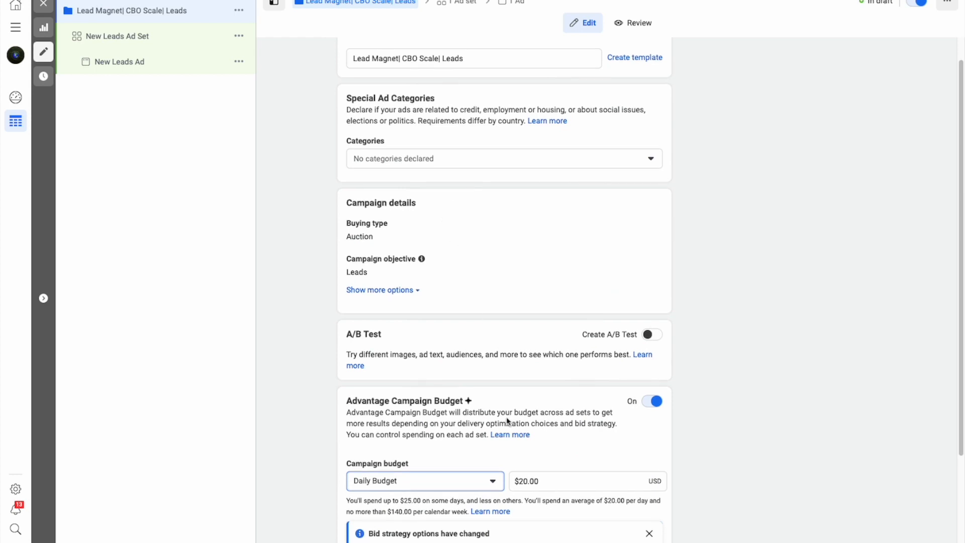
scroll(509, 417, "down", 2)
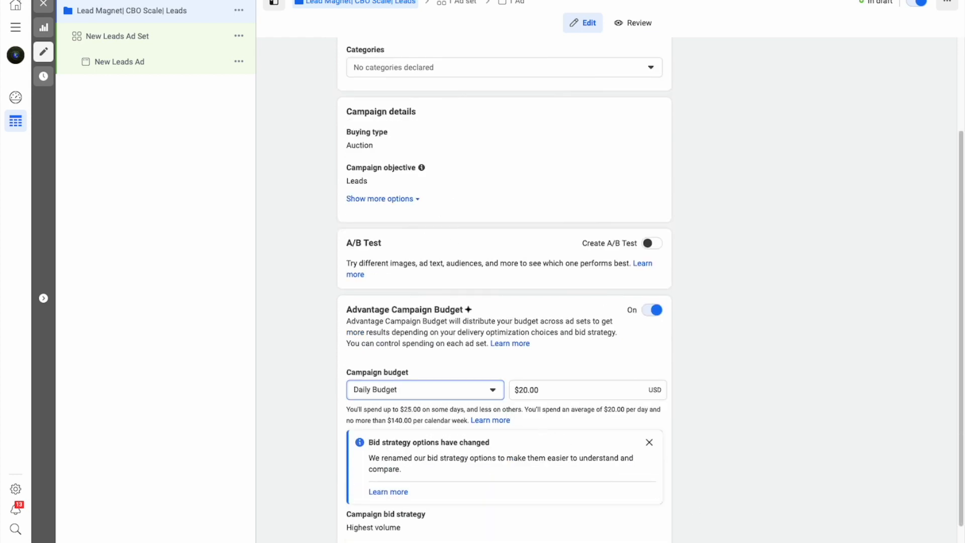
left_click(934, 542)
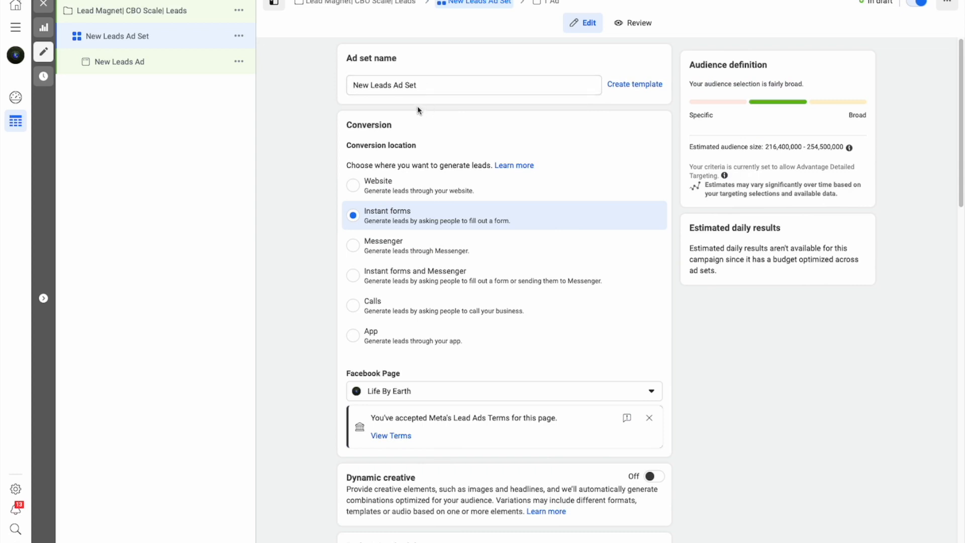
scroll(429, 85, "down", 1)
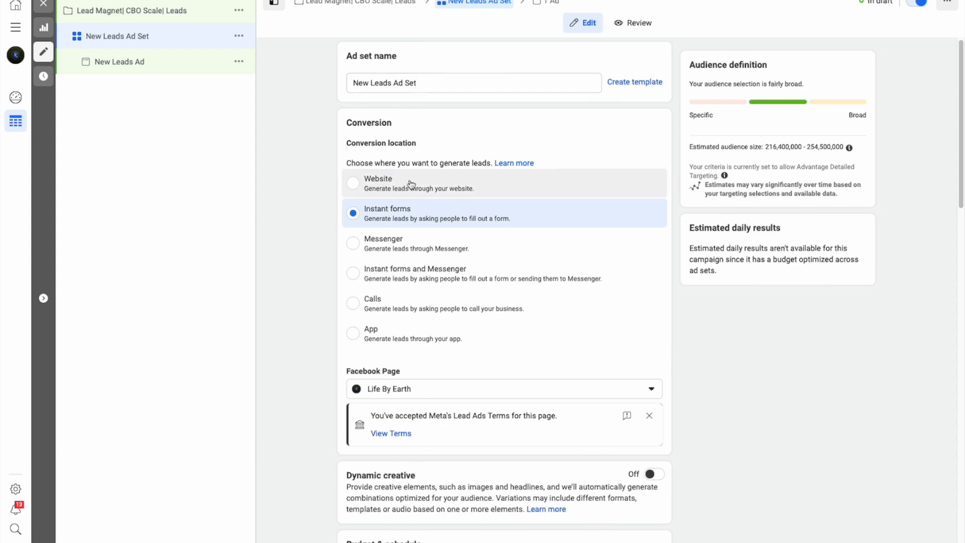
scroll(433, 211, "down", 11)
scroll(457, 229, "down", 3)
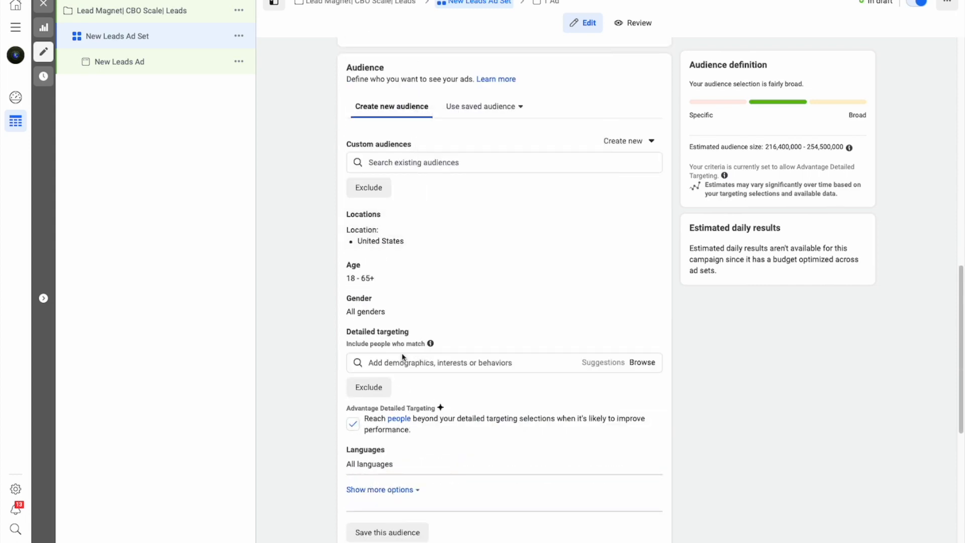
scroll(459, 308, "down", 1)
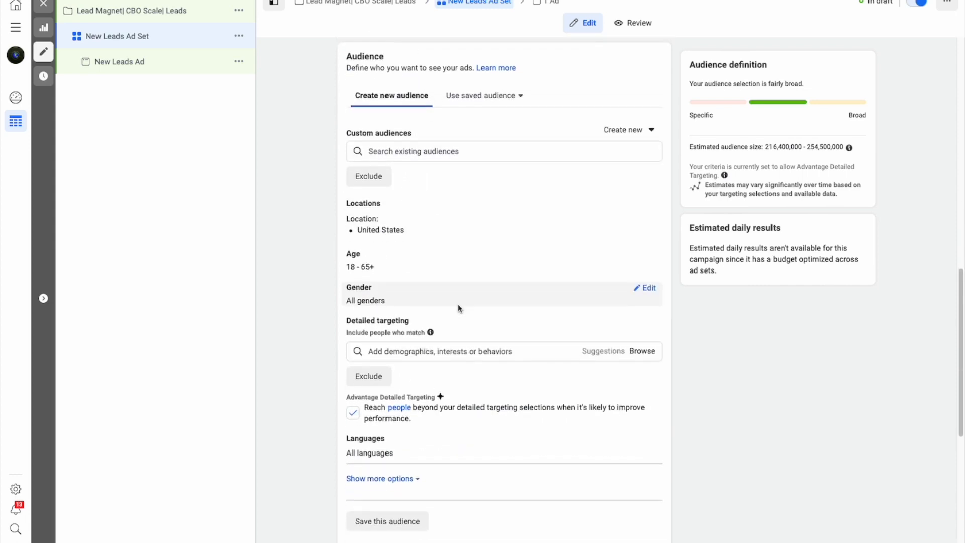
left_click(437, 350)
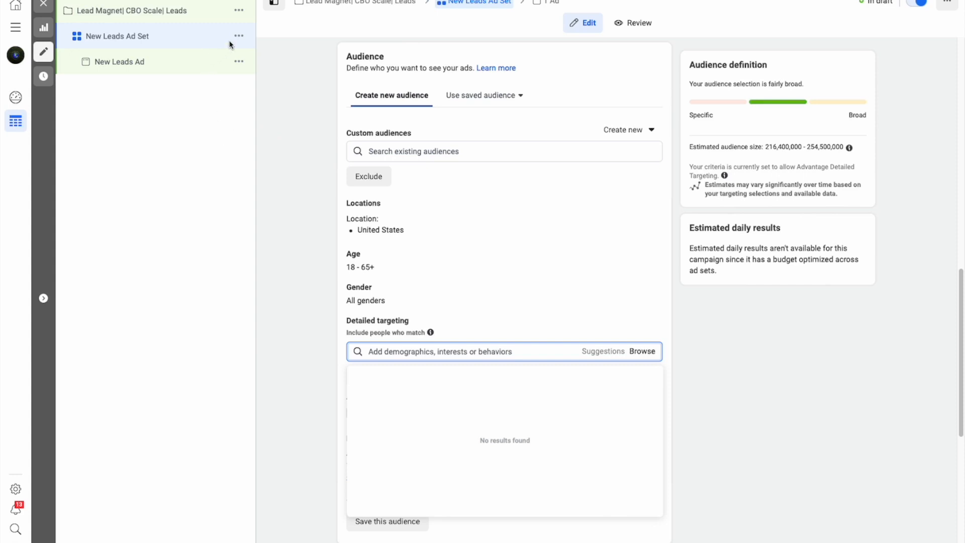
Quickly duplicate the New Leads Ad Set within the campaign
left_click(238, 38)
left_click(239, 39)
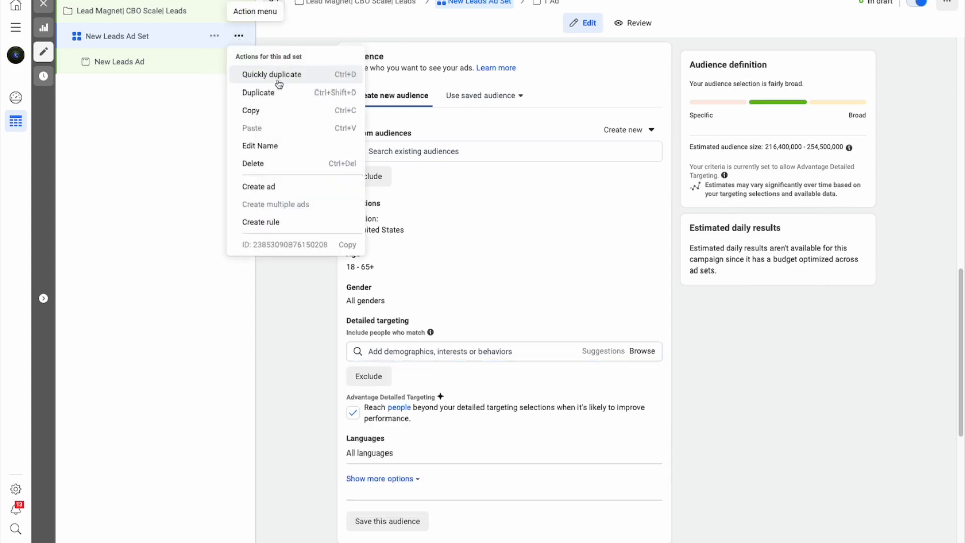
left_click(281, 78)
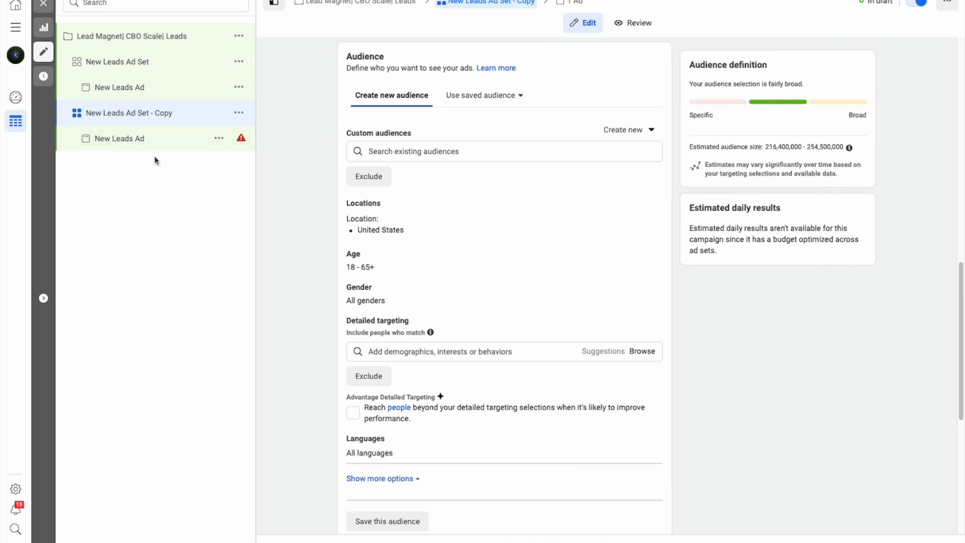
Open the detailed targeting search of the duplicated ad set, dismissing the recommendation to combine ad sets
scroll(423, 177, "down", 1)
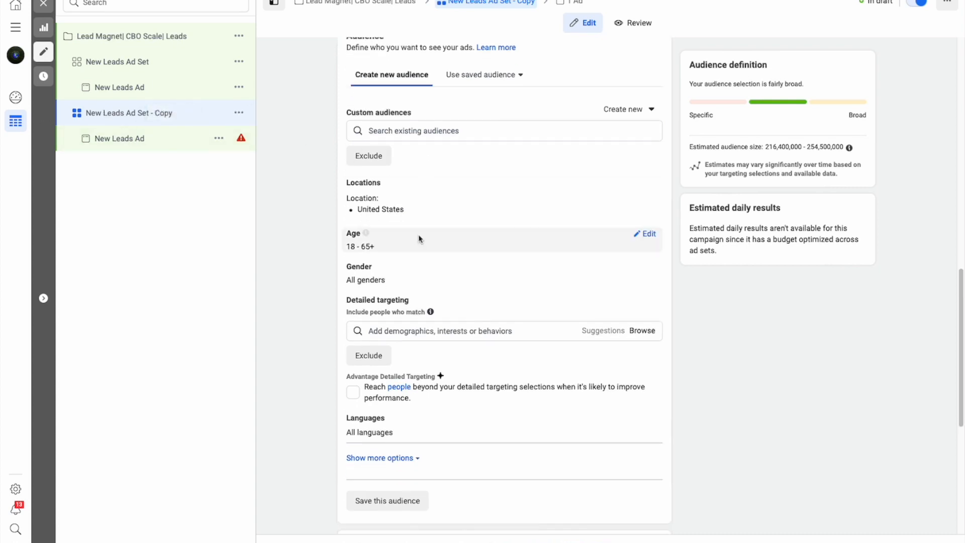
left_click(410, 333)
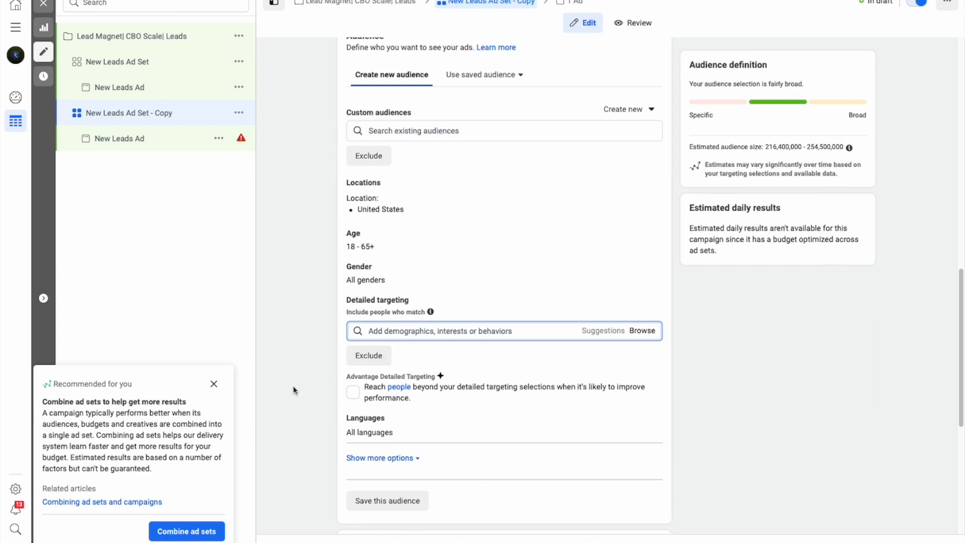
left_click(214, 383)
left_click(395, 332)
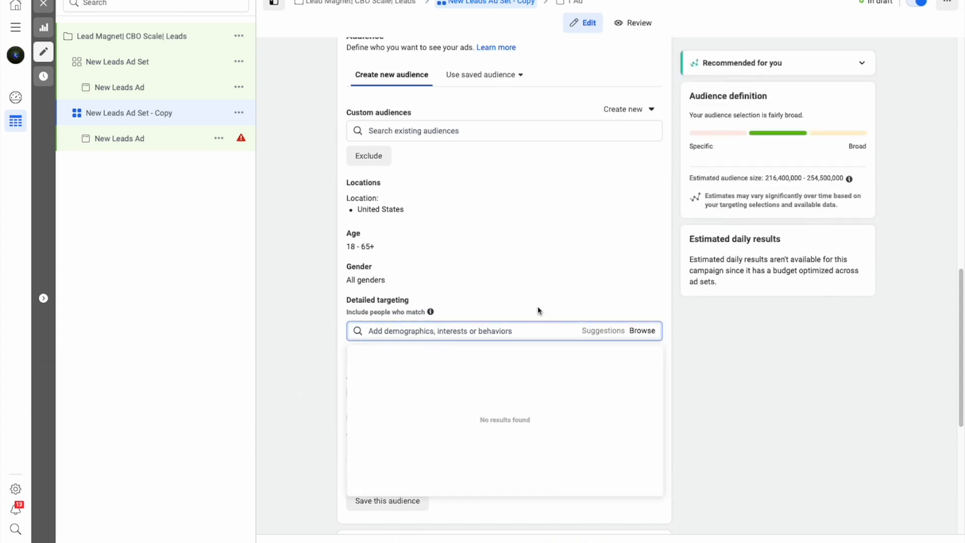
Open the New Leads Ad under New Leads Ad Set - Copy and examine its Identity and Ad setup sections
scroll(501, 294, "down", 1)
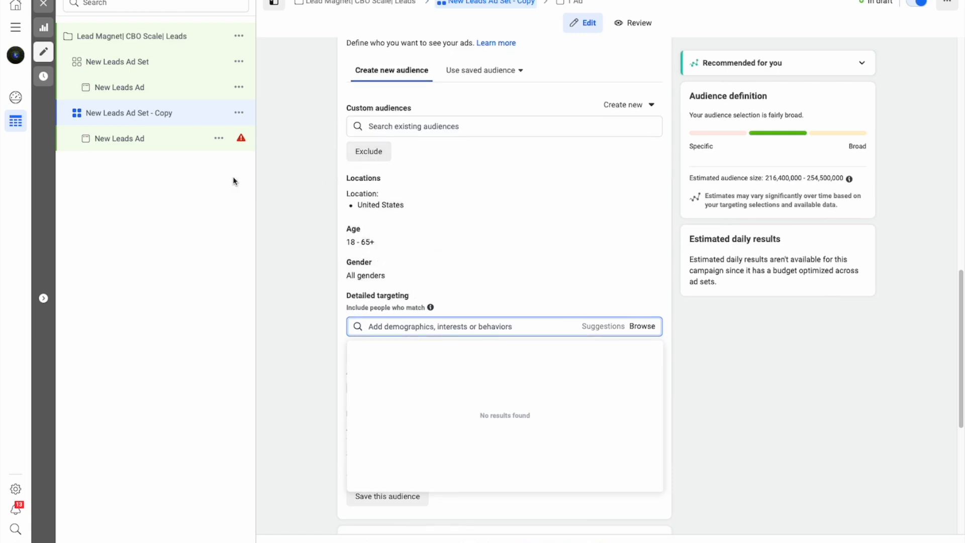
left_click(120, 143)
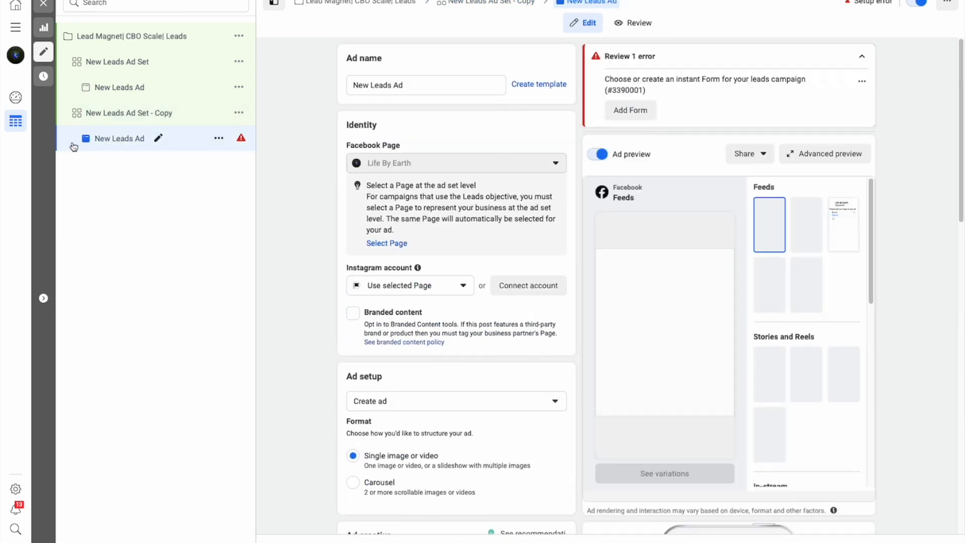
scroll(367, 184, "down", 2)
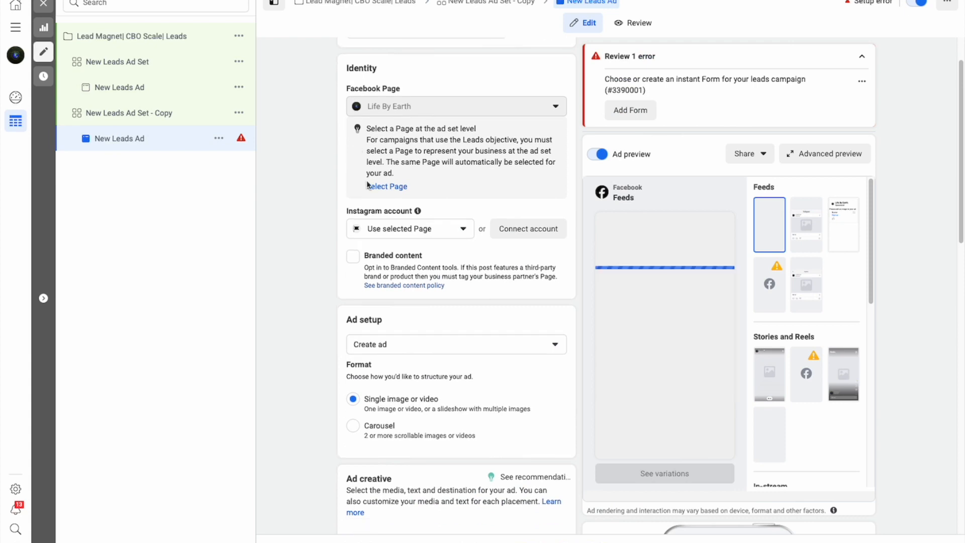
scroll(367, 184, "up", 2)
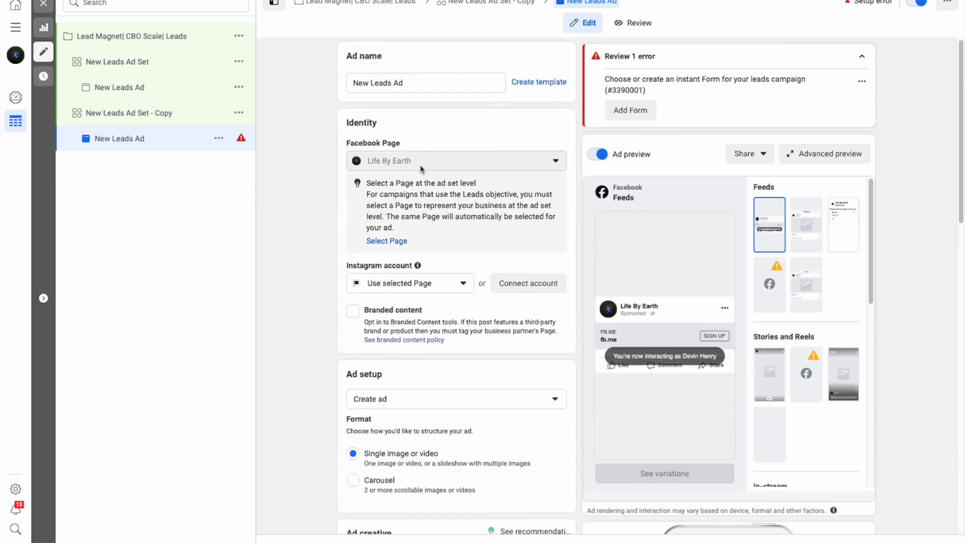
scroll(467, 177, "down", 2)
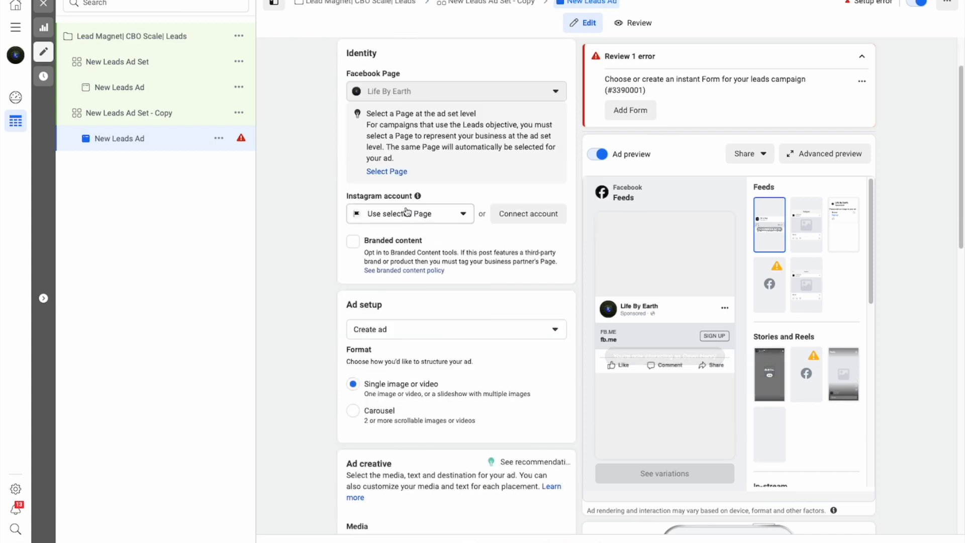
scroll(407, 262, "down", 1)
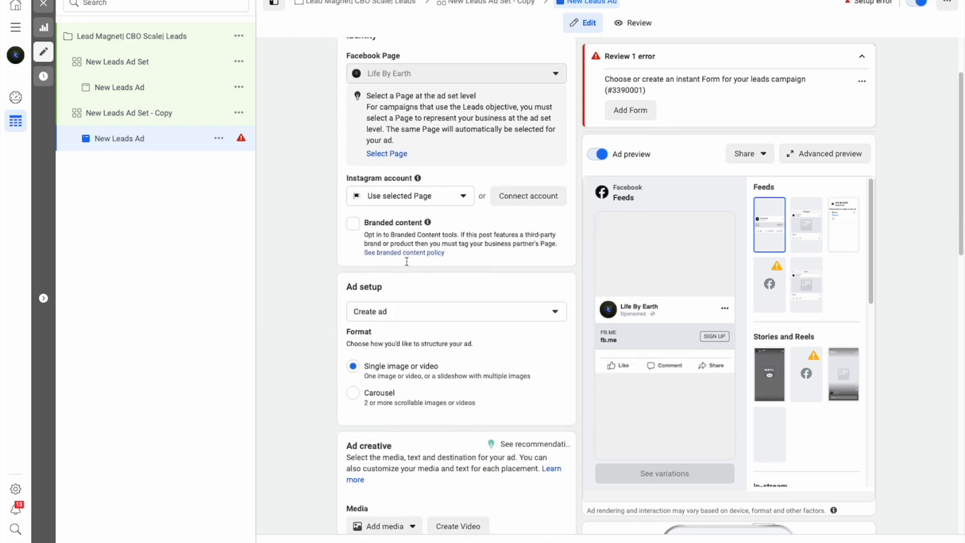
scroll(407, 262, "down", 3)
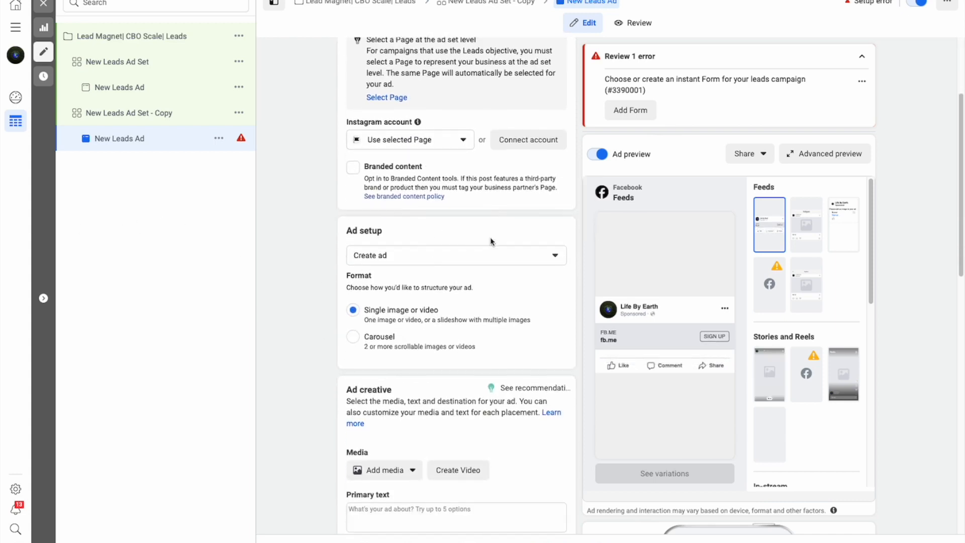
scroll(394, 297, "down", 3)
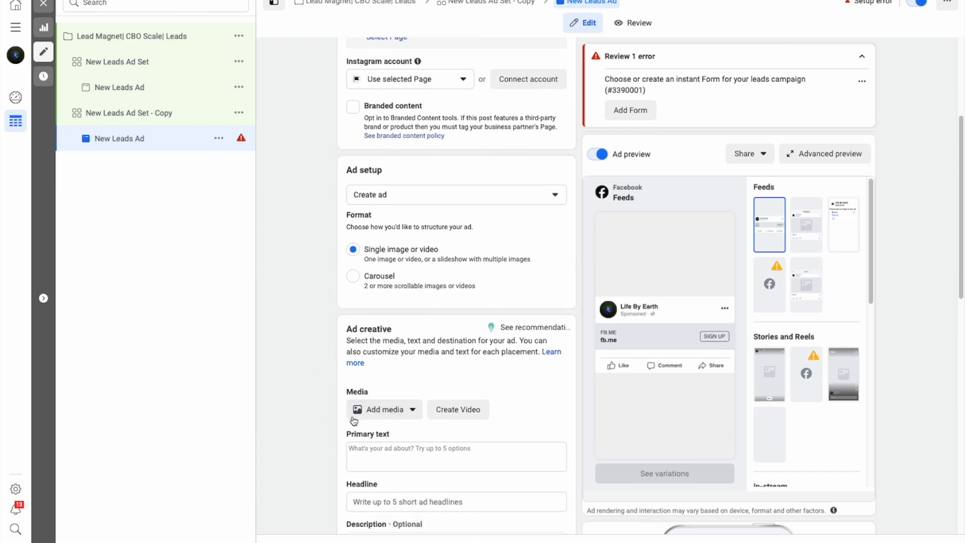
Look through the copied ad's Ad creative fields, from media and primary text to the call to action and instant form destination
scroll(354, 421, "down", 1)
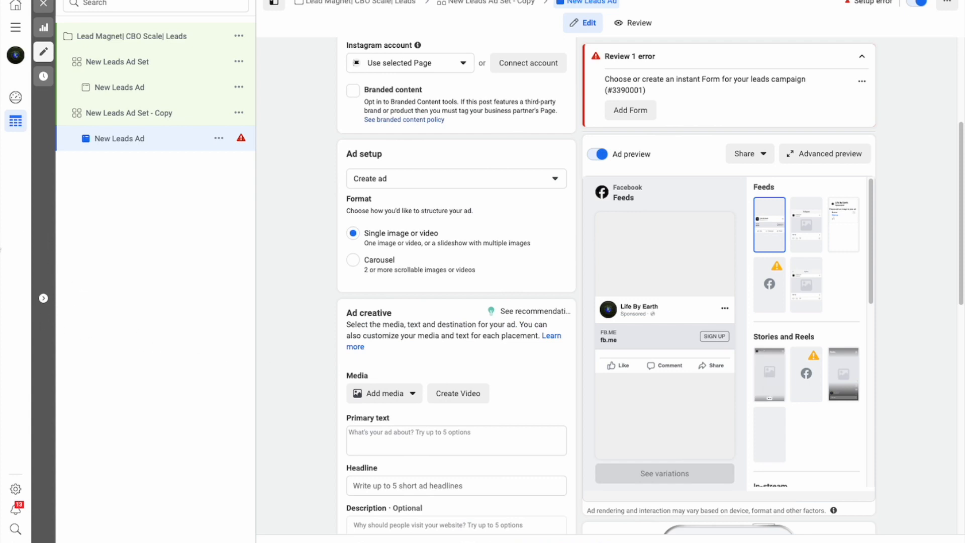
scroll(382, 382, "down", 3)
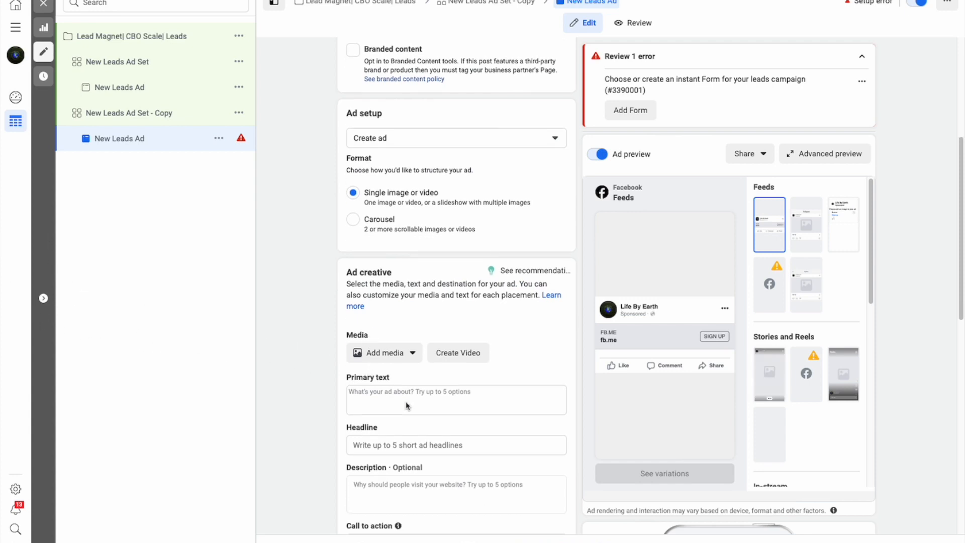
scroll(374, 383, "down", 1)
scroll(373, 386, "down", 1)
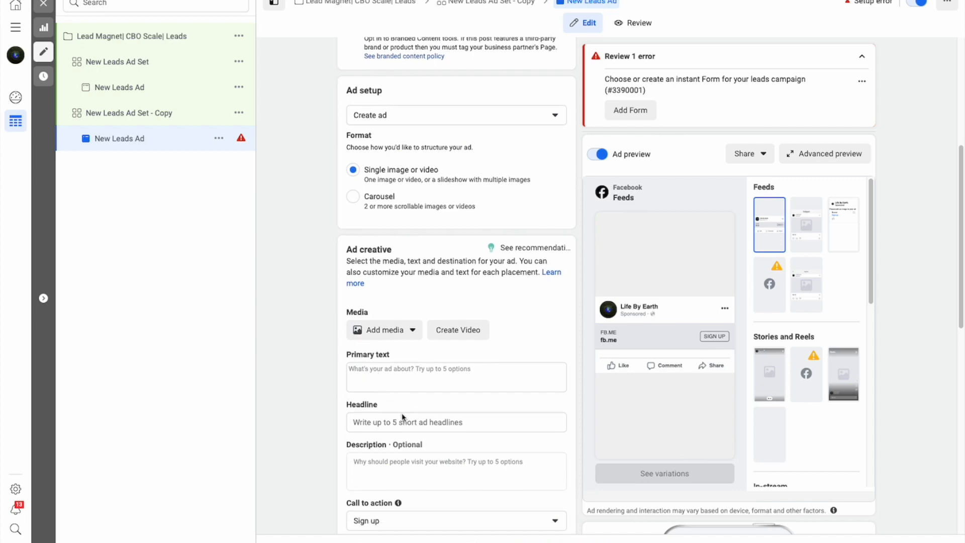
scroll(402, 412, "down", 1)
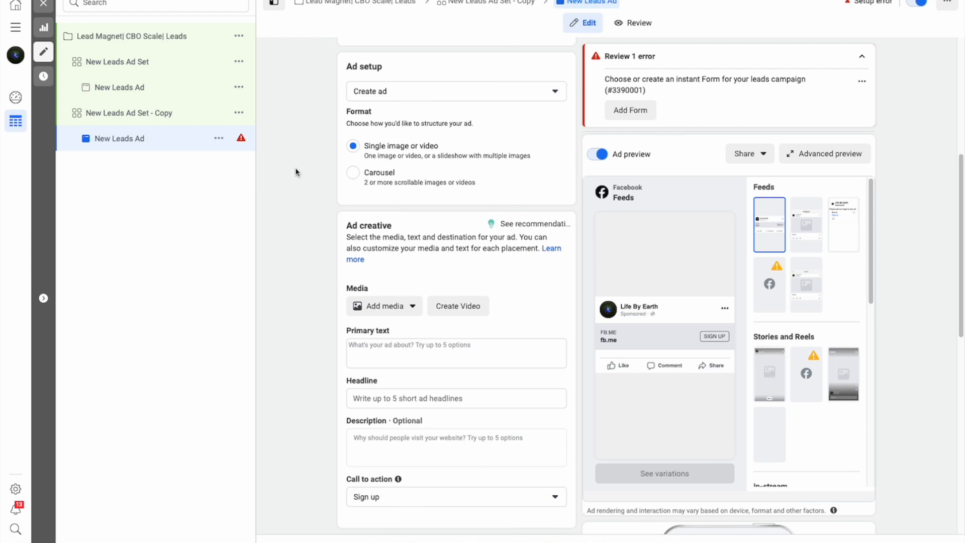
scroll(327, 206, "down", 2)
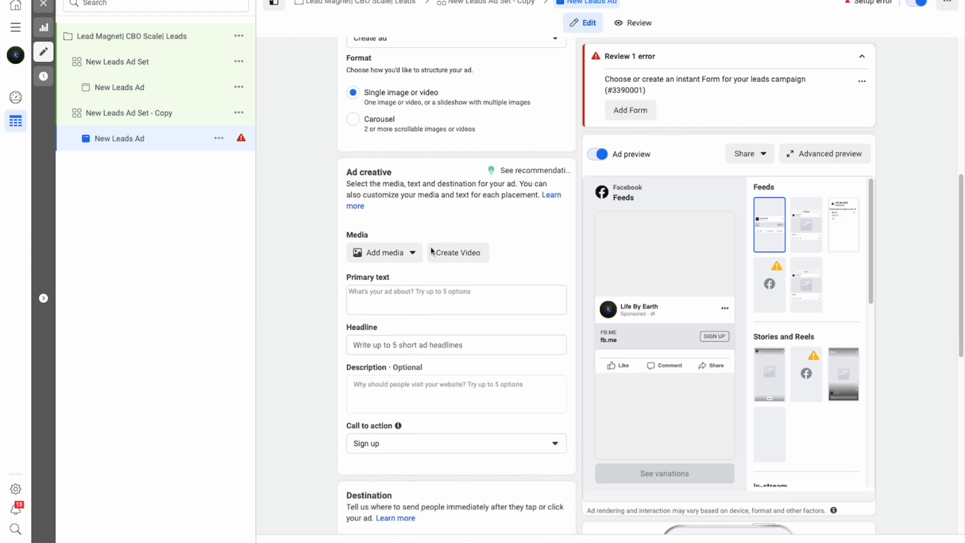
scroll(402, 213, "down", 5)
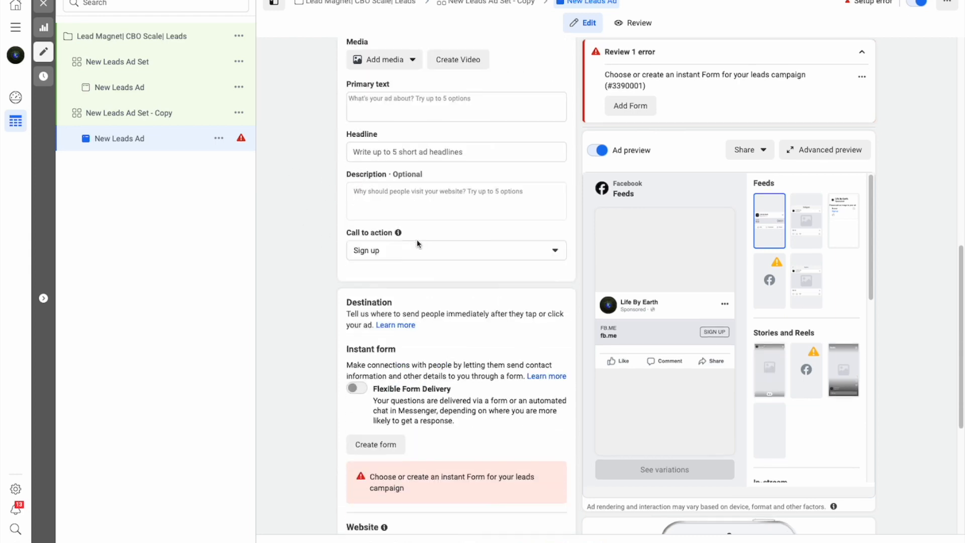
scroll(417, 240, "up", 5)
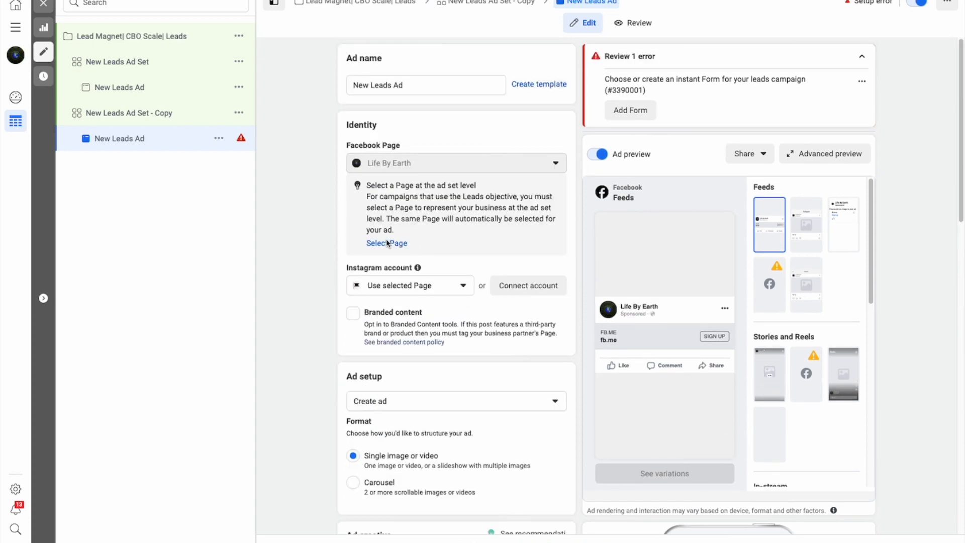
Open the original New Leads Ad Set and review the targeting options in its Audience section
left_click(108, 69)
scroll(390, 159, "down", 6)
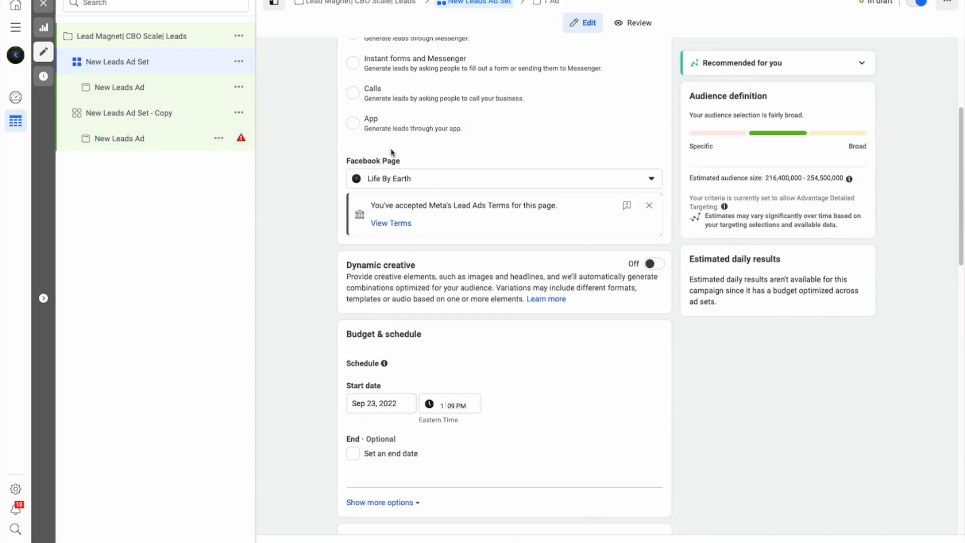
scroll(405, 170, "down", 8)
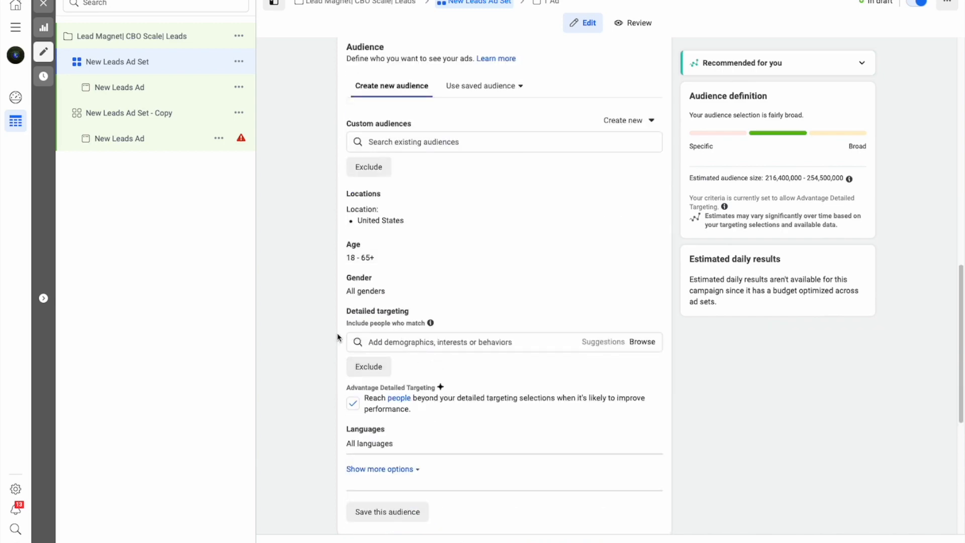
Review the Ad creative section of the original ad set's New Leads Ad, and return to the Lead Magnet| CBO Scale| Leads campaign settings
left_click(123, 90)
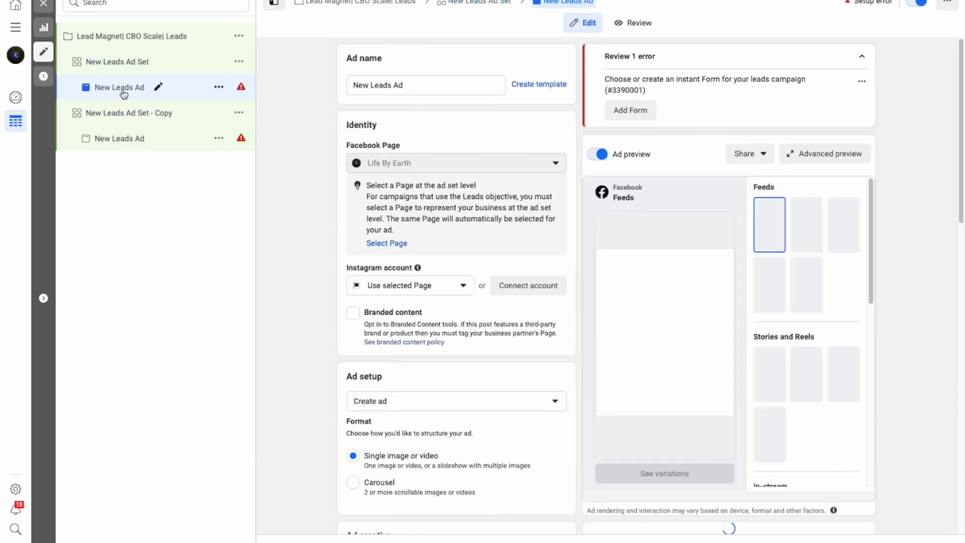
scroll(397, 285, "down", 8)
scroll(404, 272, "up", 2)
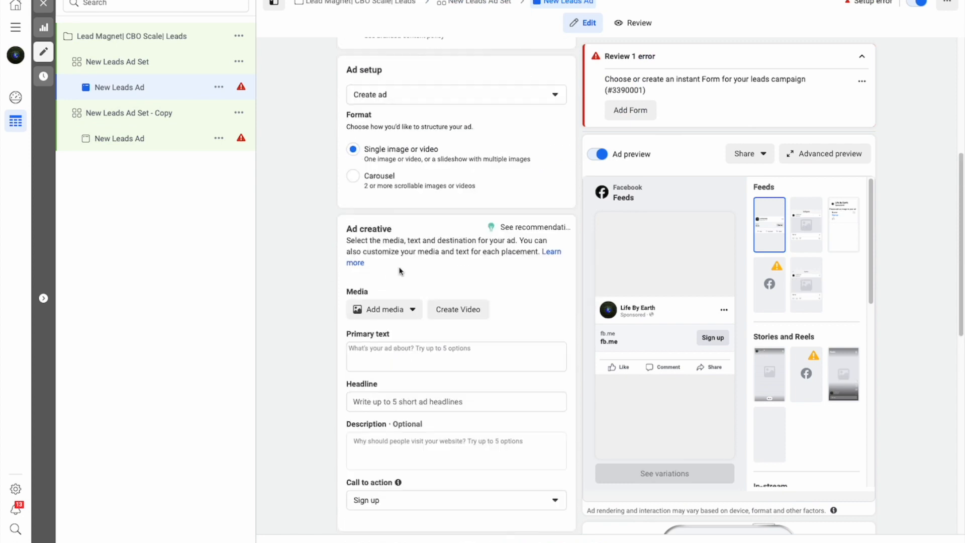
scroll(466, 296, "down", 1)
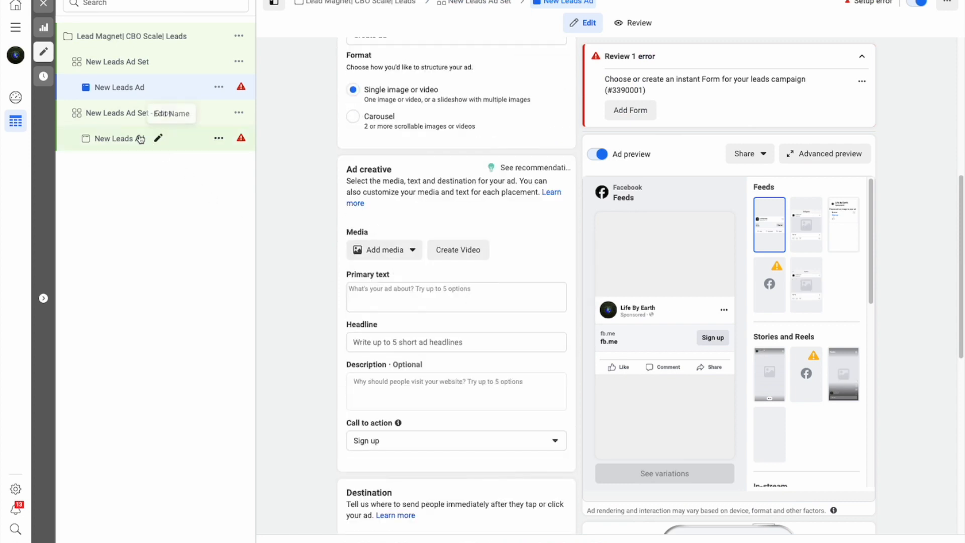
left_click(123, 41)
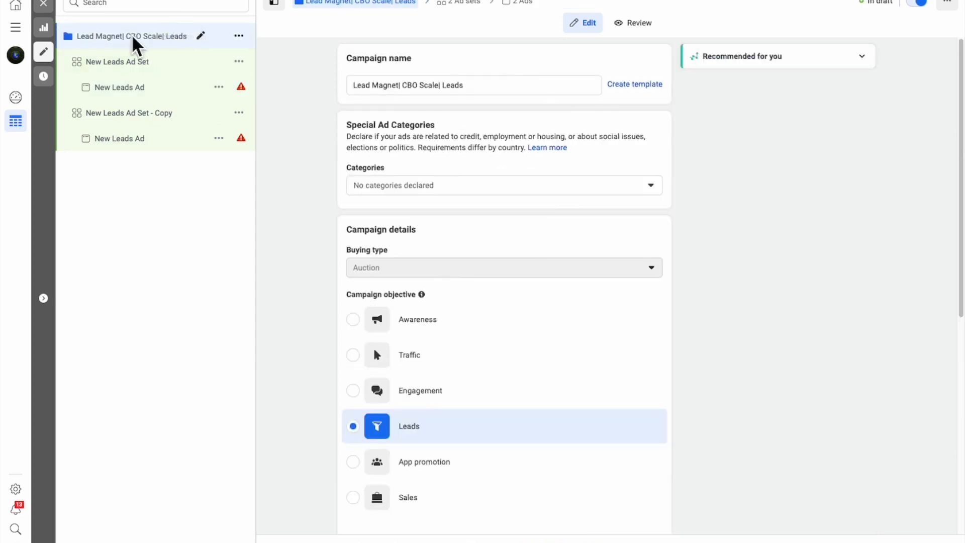